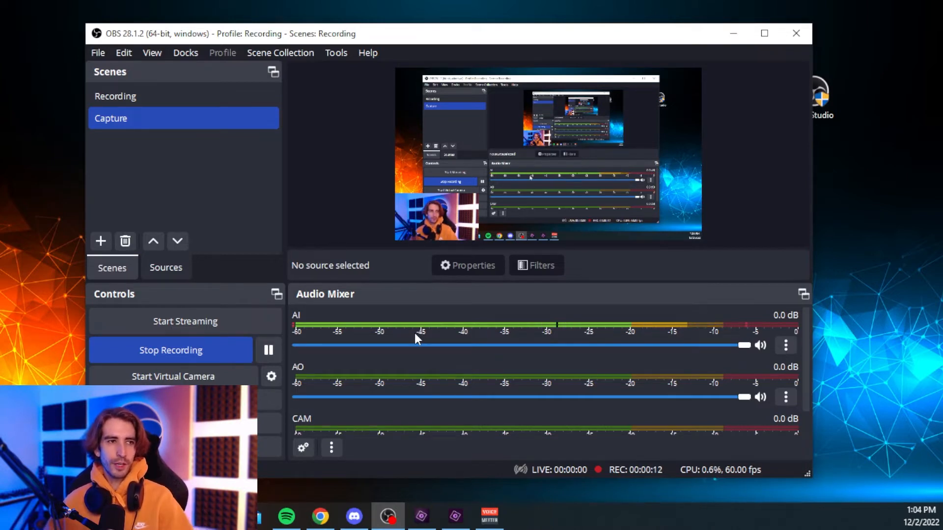
Open Settings, set the streaming service to Twitch, and start connecting the Twitch account
left_click(336, 53)
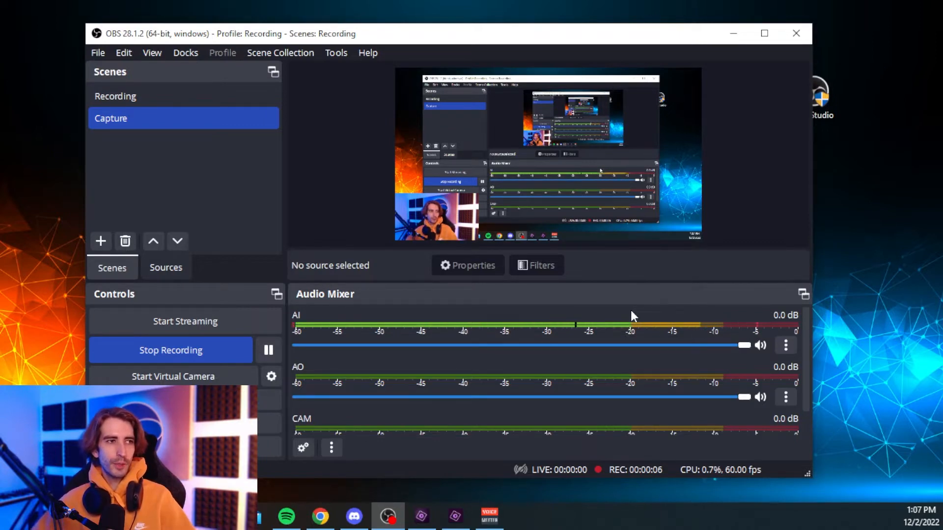
left_click(97, 52)
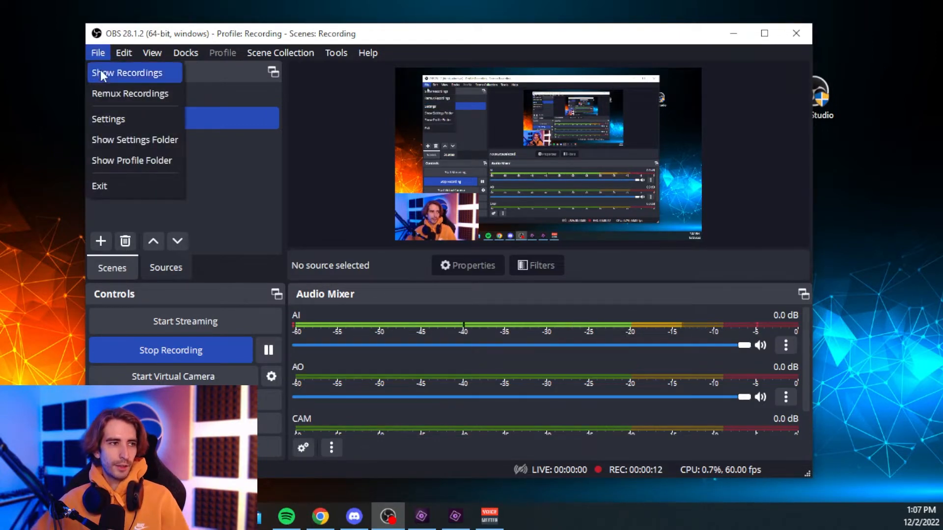
left_click(118, 121)
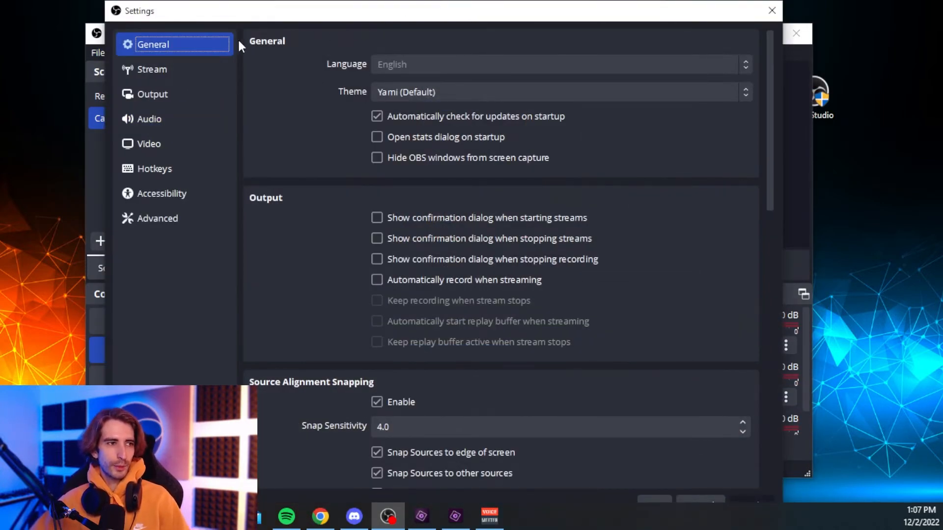
left_click(184, 69)
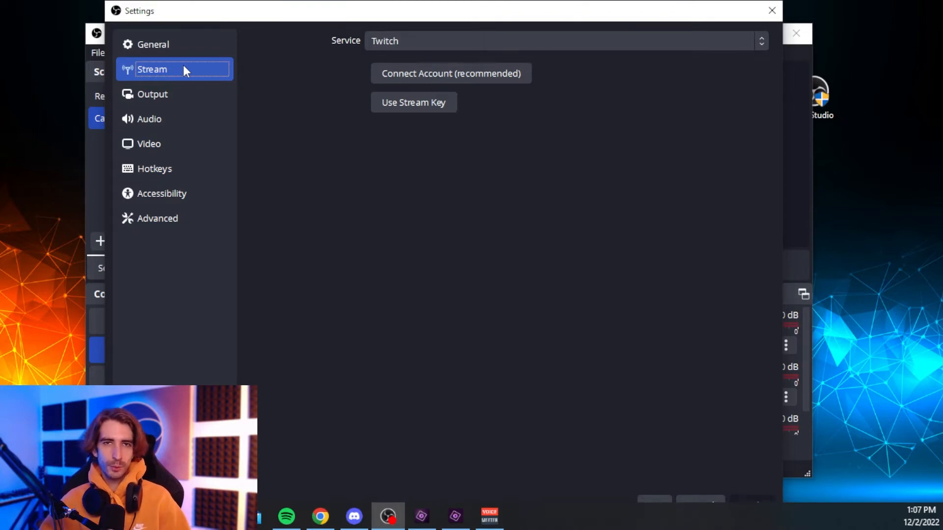
left_click(736, 43)
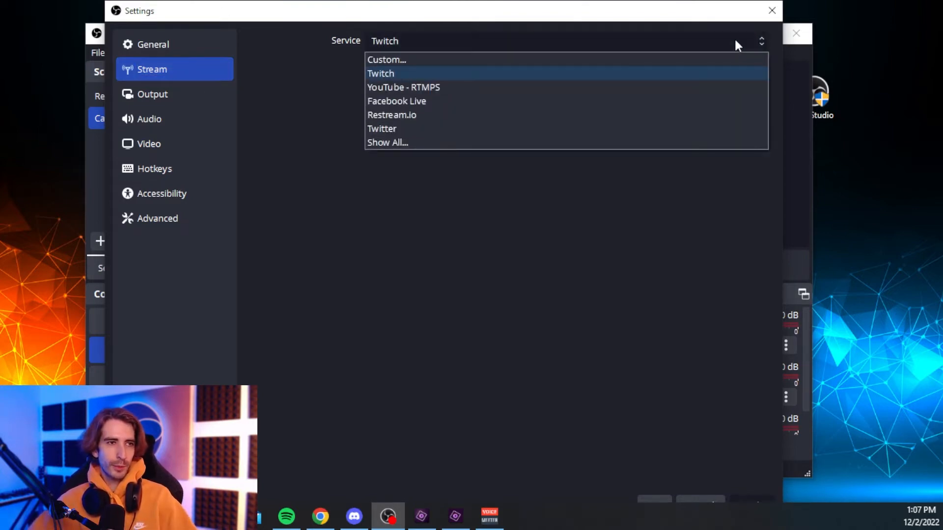
left_click(531, 72)
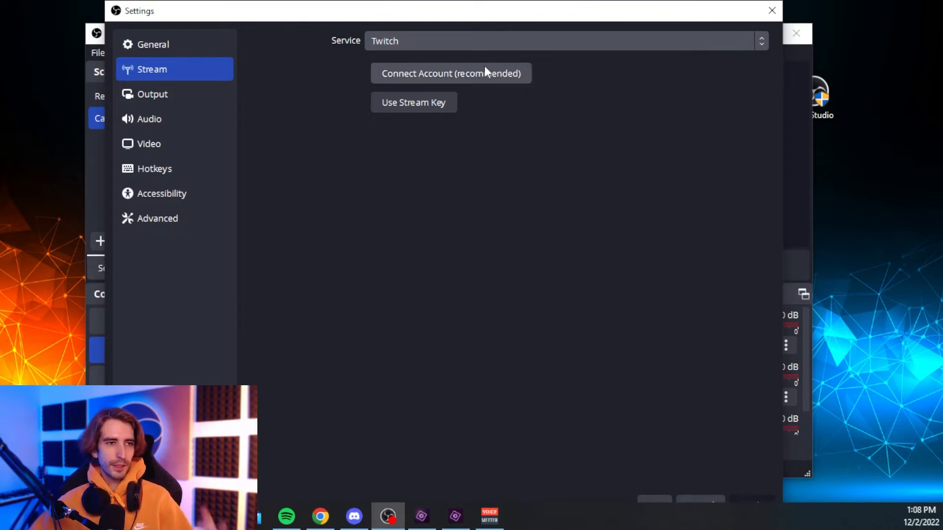
left_click(460, 72)
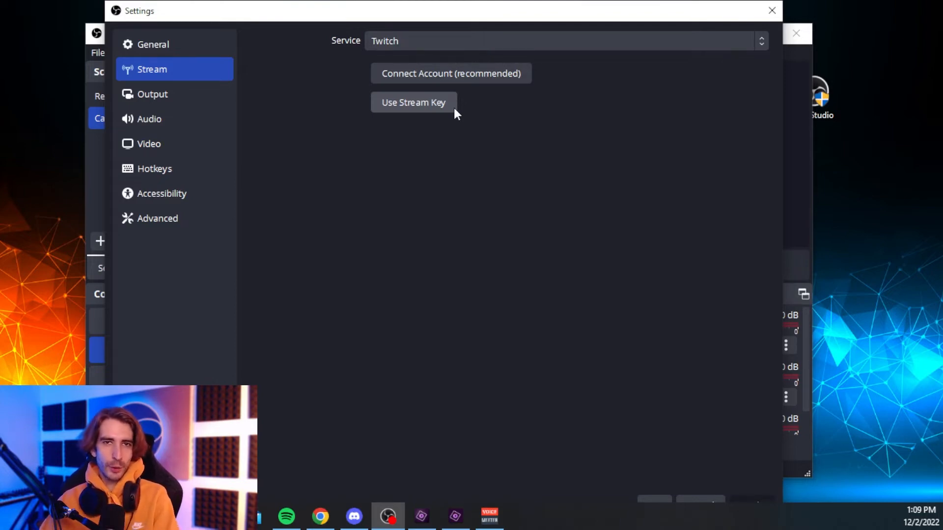
left_click(170, 94)
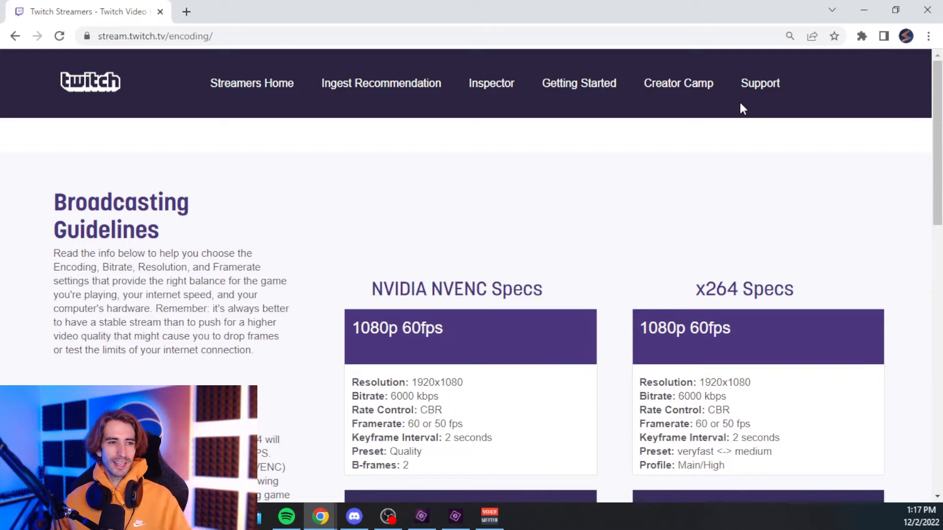
Review Twitch's recommended encoding settings on the broadcasting guidelines page
scroll(740, 104, "down", 2)
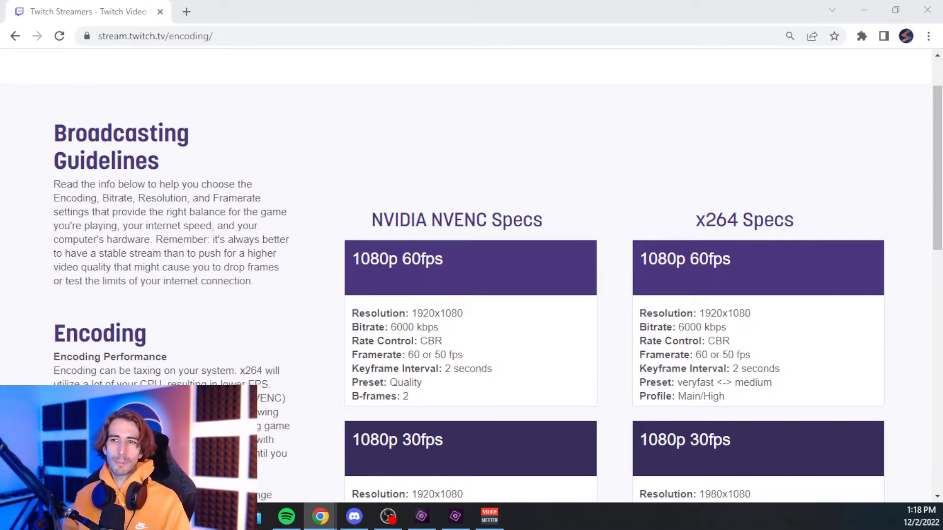
scroll(741, 108, "up", 2)
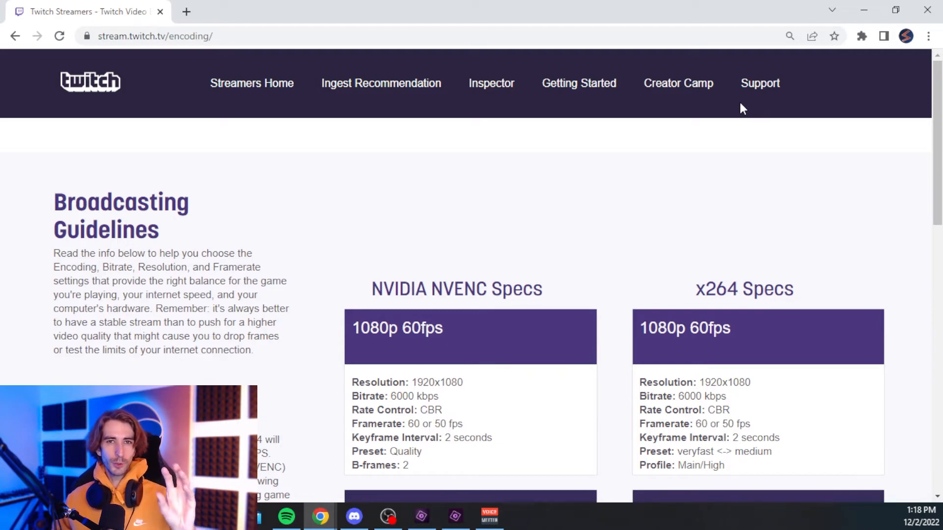
scroll(575, 143, "down", 7)
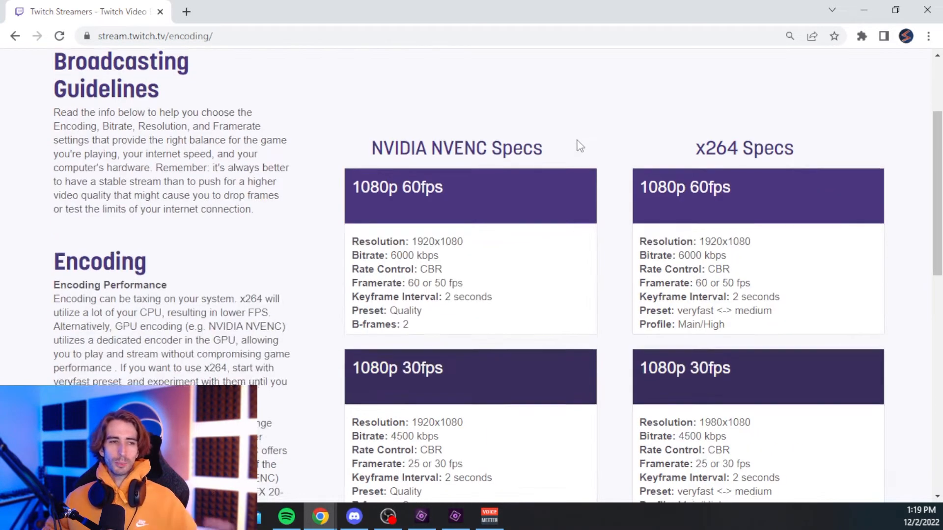
scroll(575, 148, "down", 2)
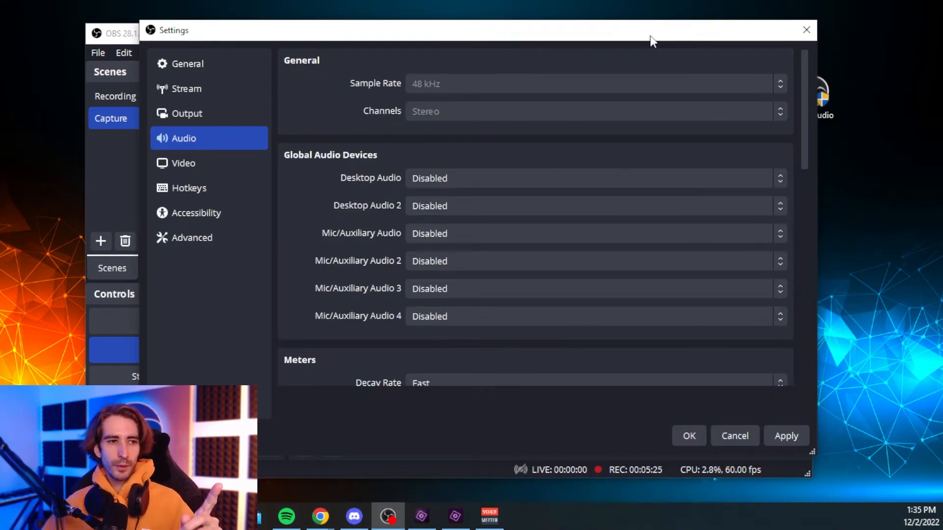
Set Desktop Audio to VoiceMeeter Aux Input and Mic/Auxiliary Audio to Microphone (NVIDIA Broadcast)
left_click(444, 180)
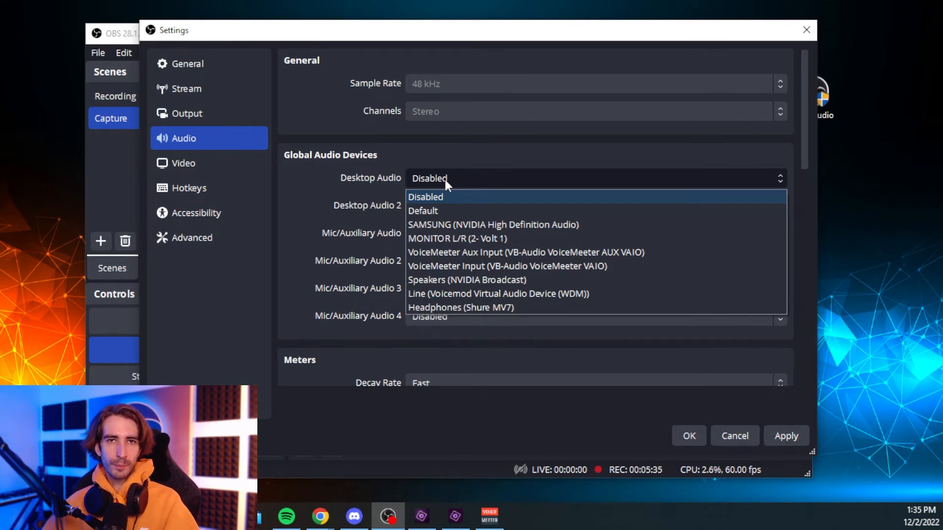
left_click(475, 252)
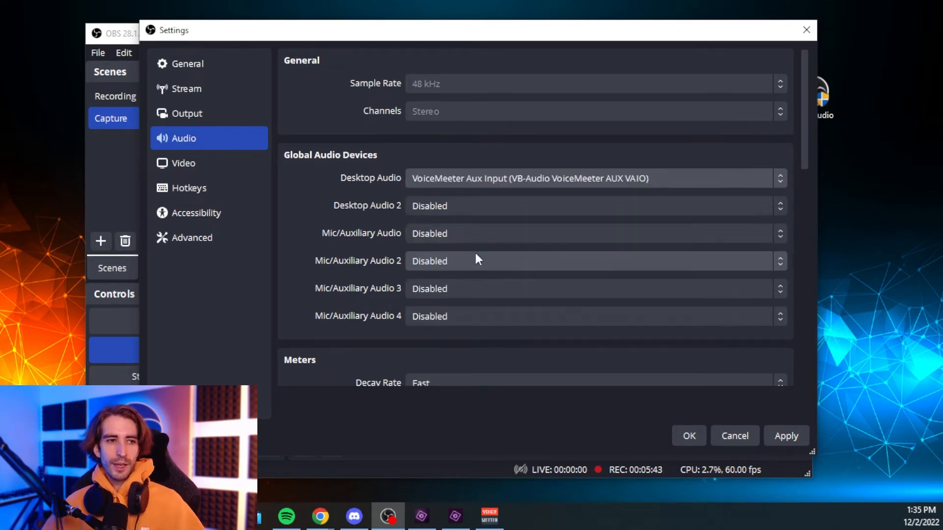
left_click(464, 235)
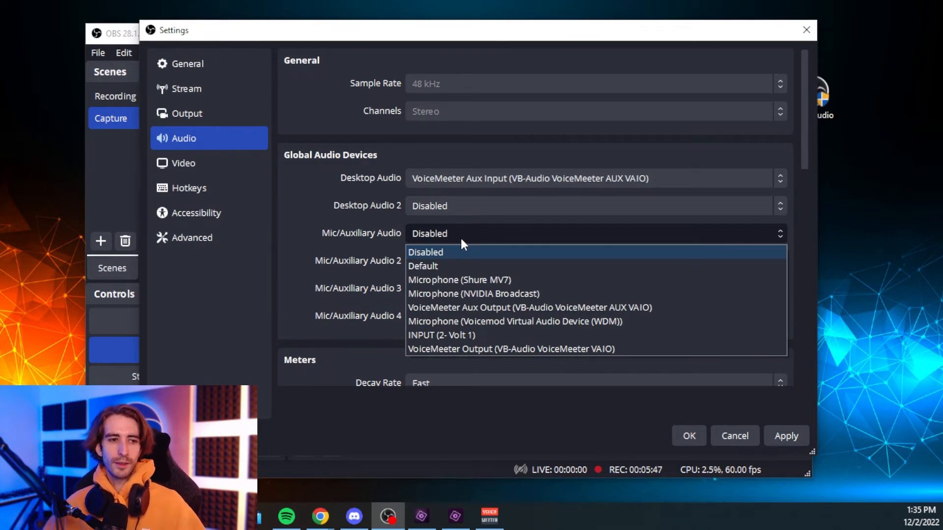
left_click(478, 294)
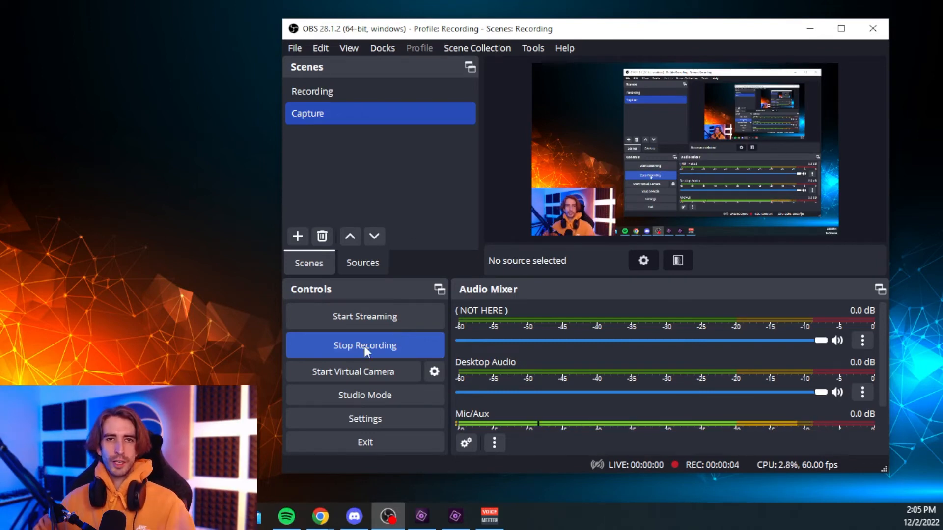
Add a new scene named capture
left_click(298, 236)
type("capture")
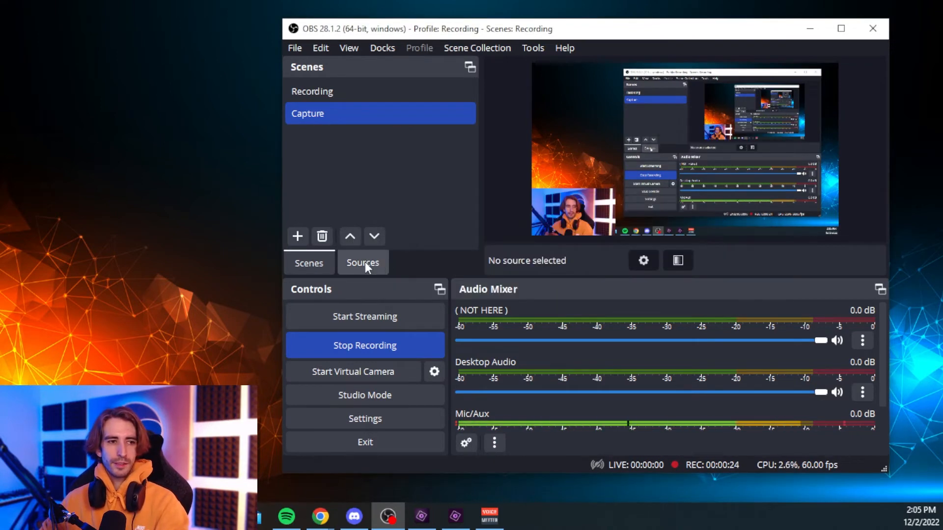
Add a Video Capture Device source named webcam using the Camera (NVIDIA Broadcast) device
left_click(364, 263)
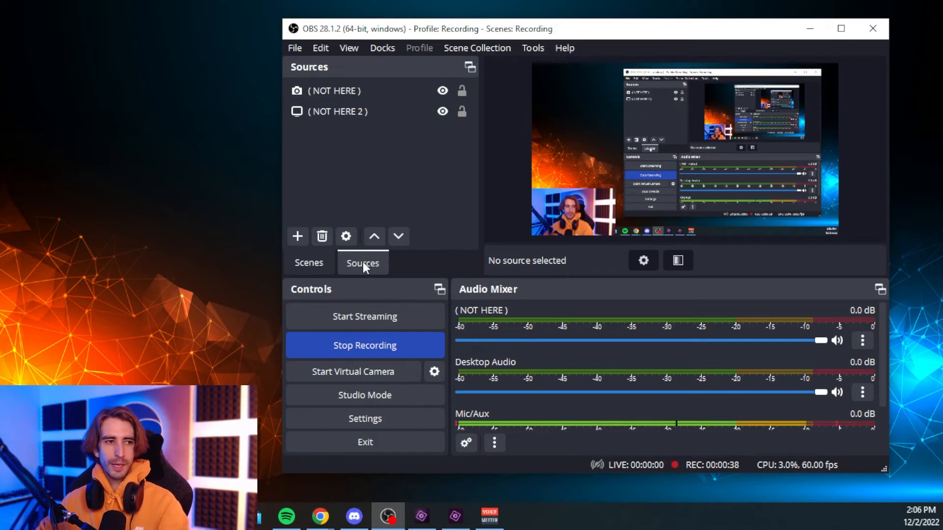
left_click(298, 237)
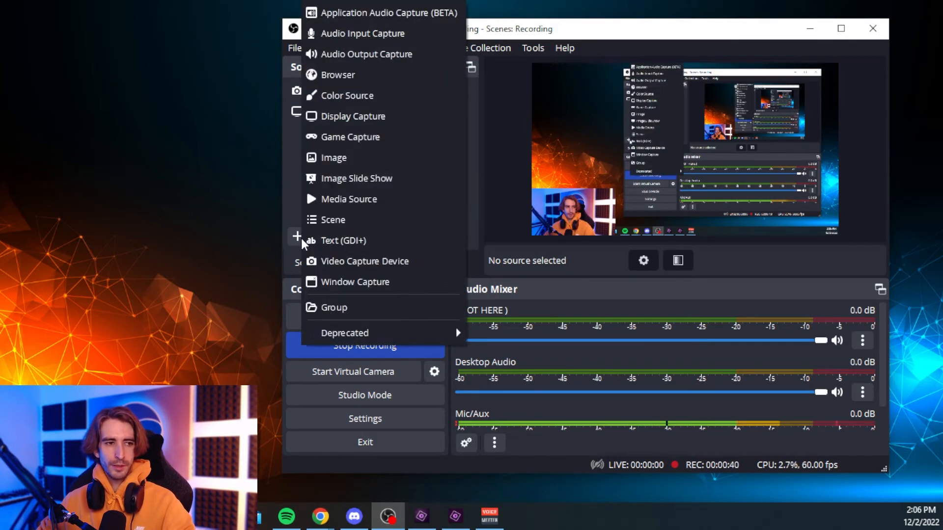
left_click(345, 261)
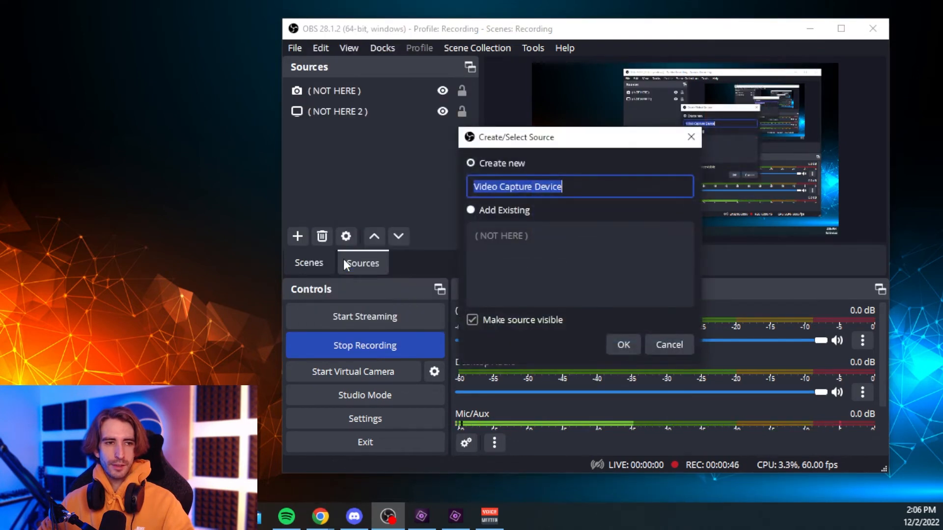
type("web")
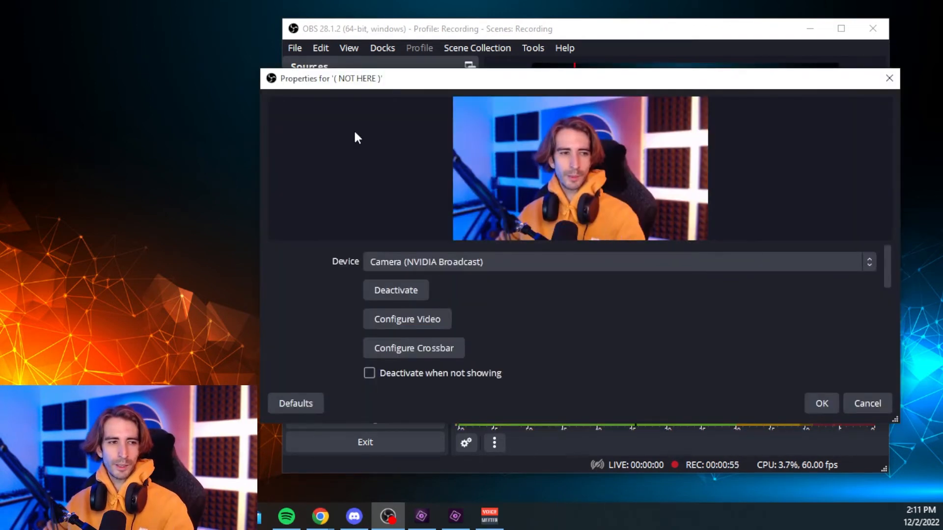
left_click(429, 261)
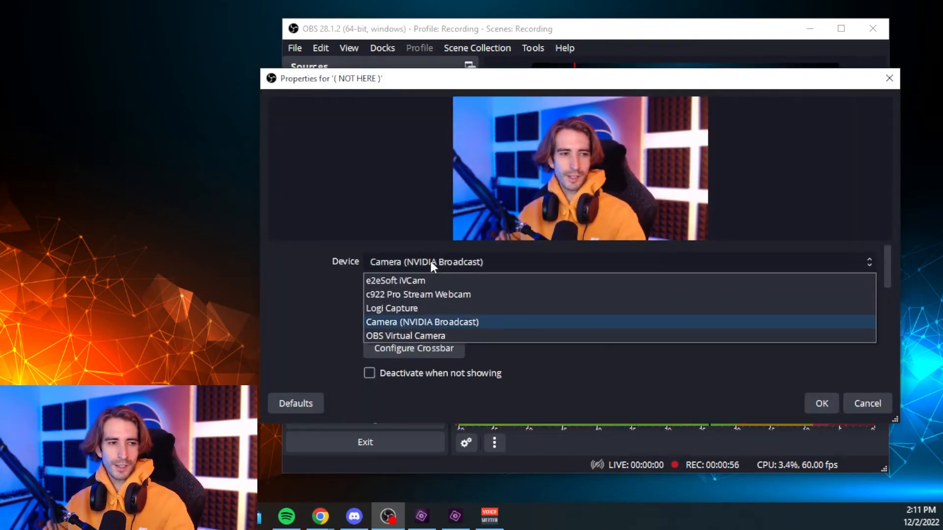
left_click(432, 318)
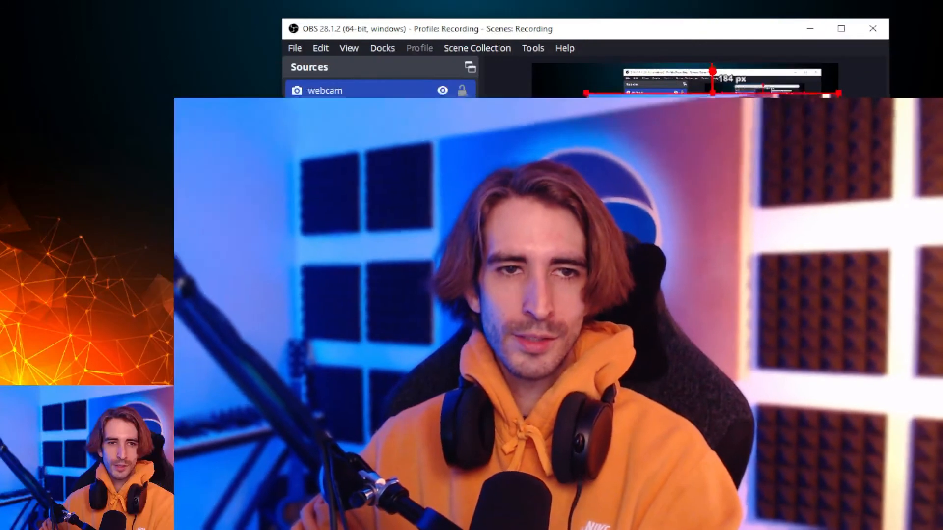
left_click_drag(586, 93, 755, 196)
left_click(430, 185)
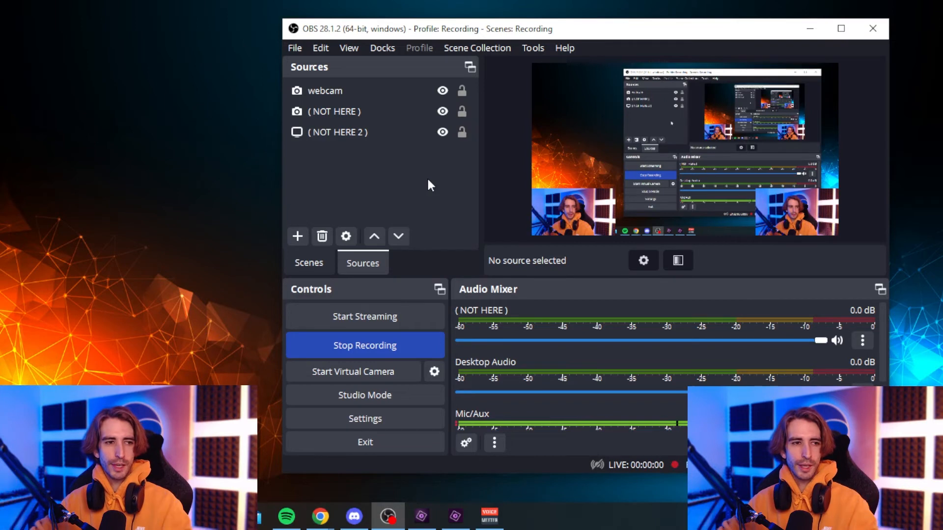
Add a Game Capture source named game
left_click(298, 236)
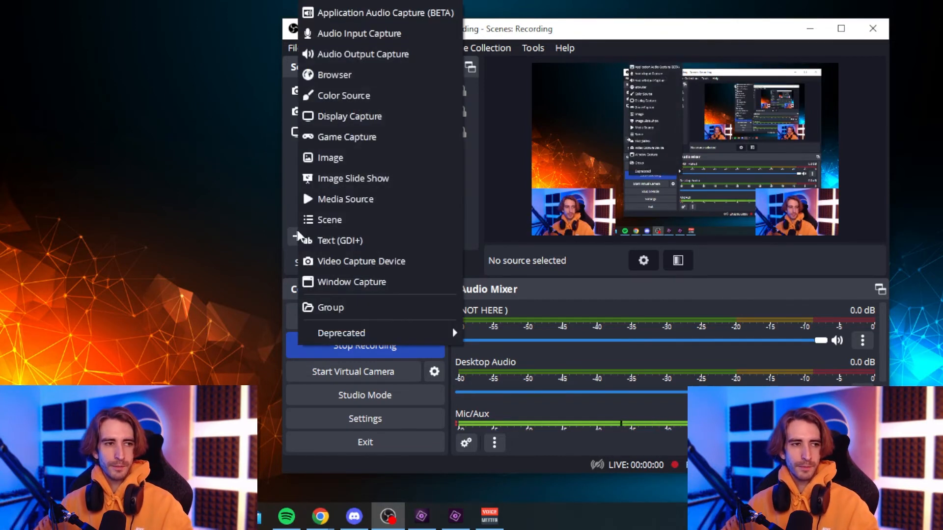
left_click(355, 137)
type("game")
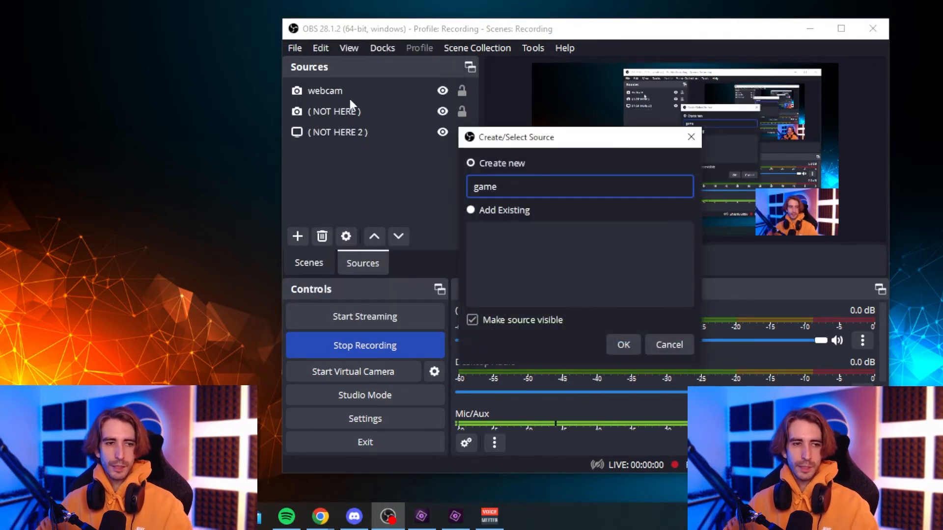
left_click(623, 344)
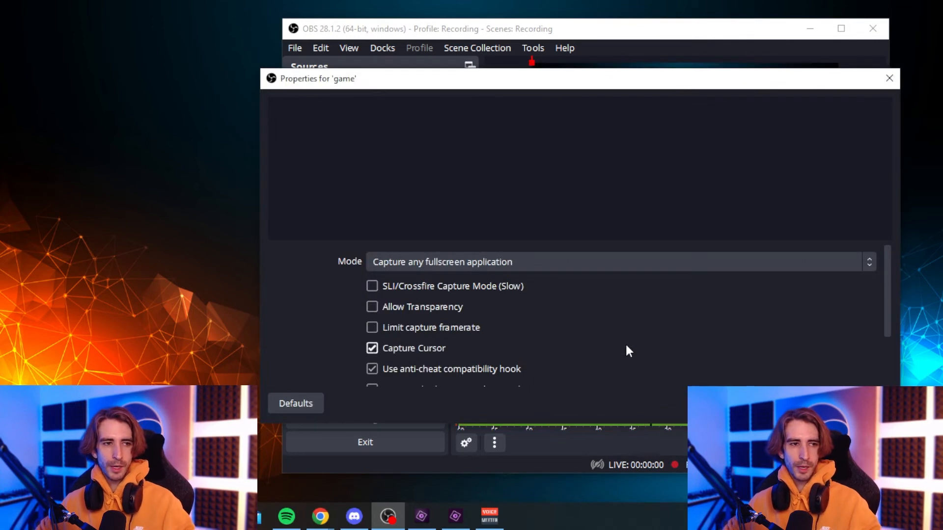
Set the game capture mode to Capture specific window and choose the Groove Music window
left_click(599, 268)
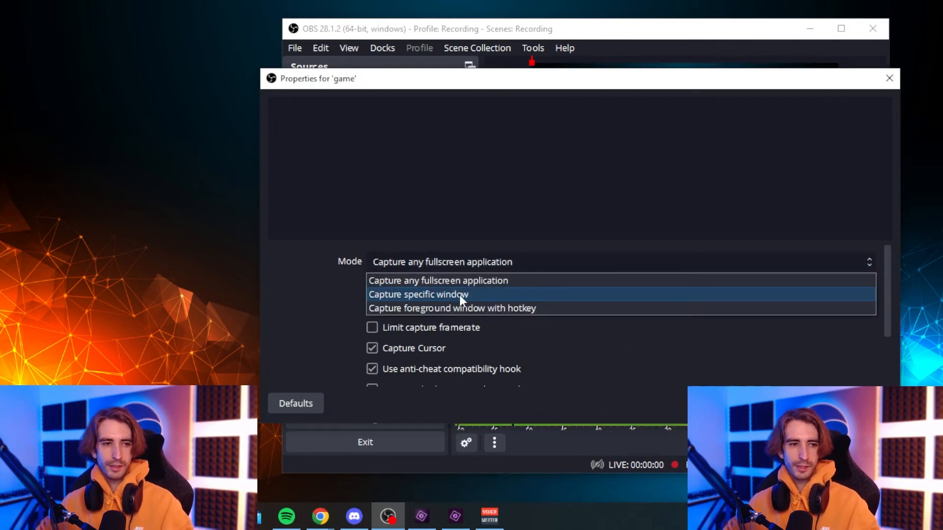
left_click(460, 294)
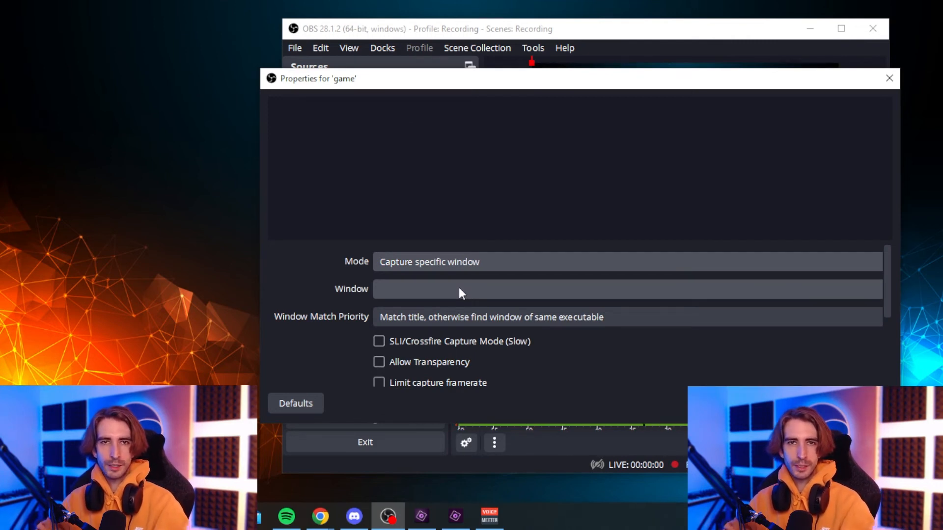
left_click(460, 290)
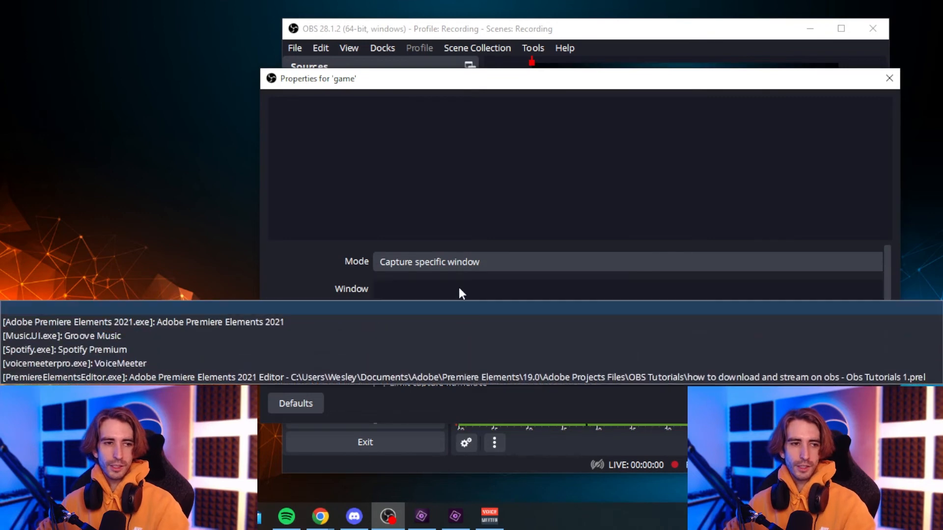
left_click(400, 336)
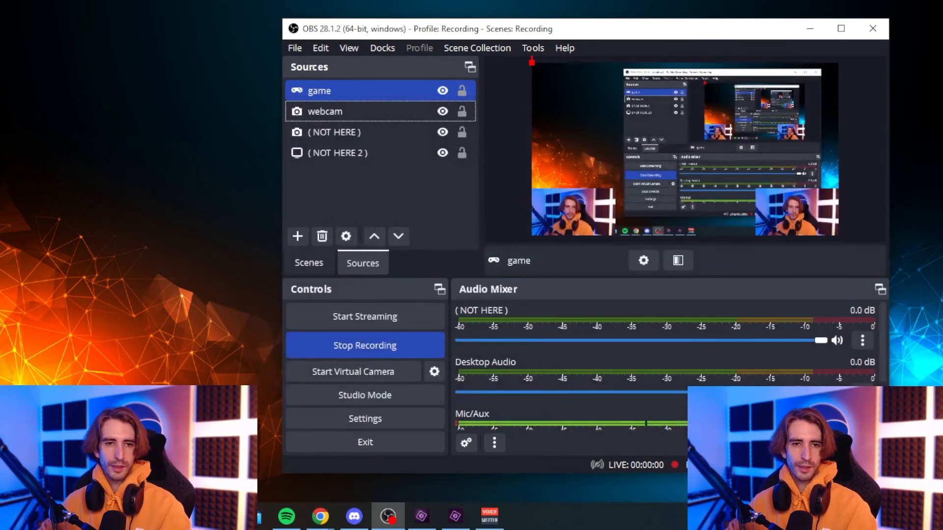
left_click(509, 90)
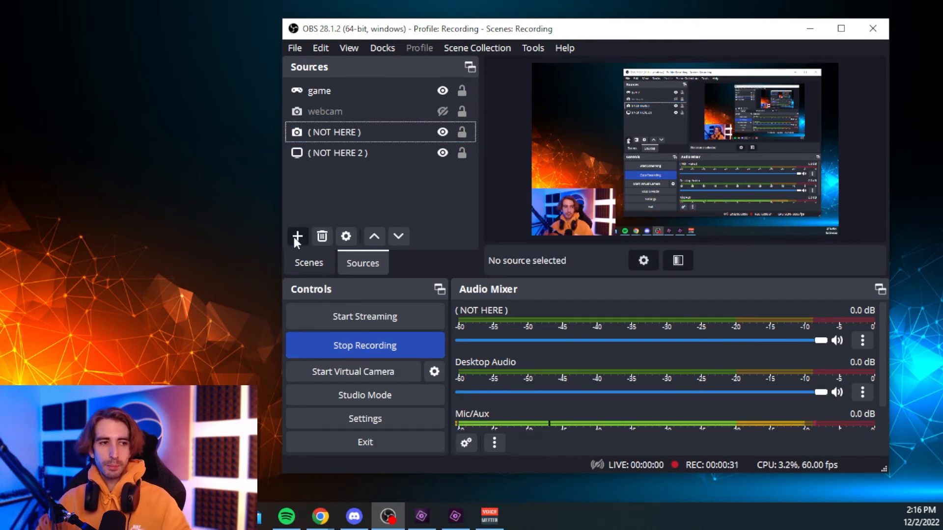
Add a Display Capture source to the scene
left_click(295, 237)
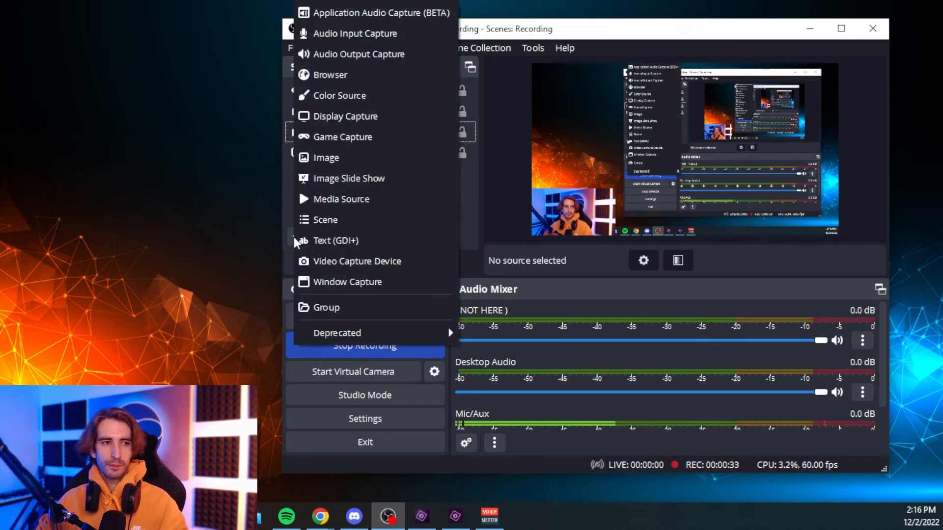
left_click(355, 117)
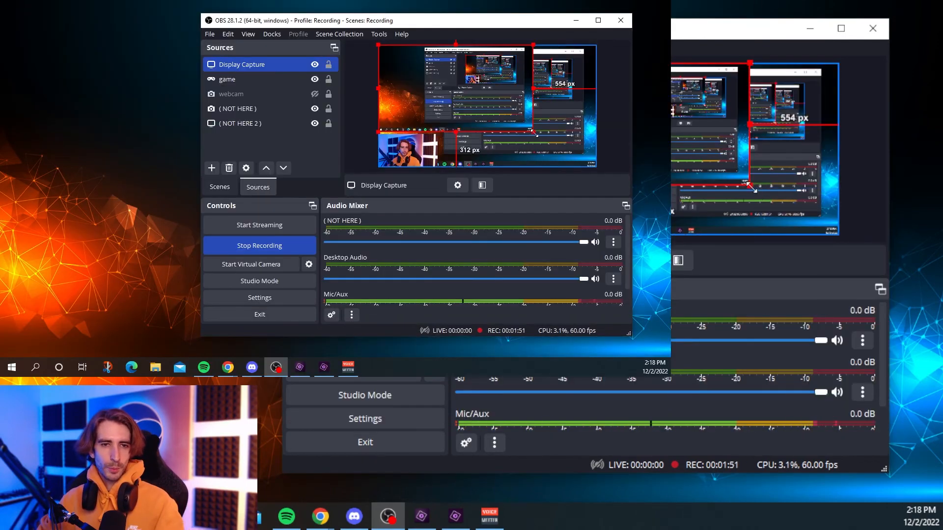
left_click_drag(534, 132, 574, 160)
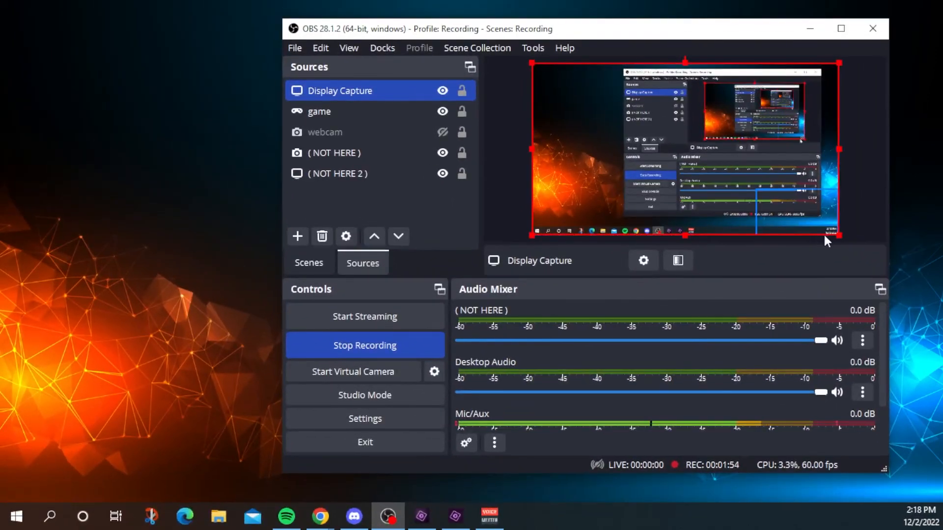
left_click_drag(379, 91, 370, 160)
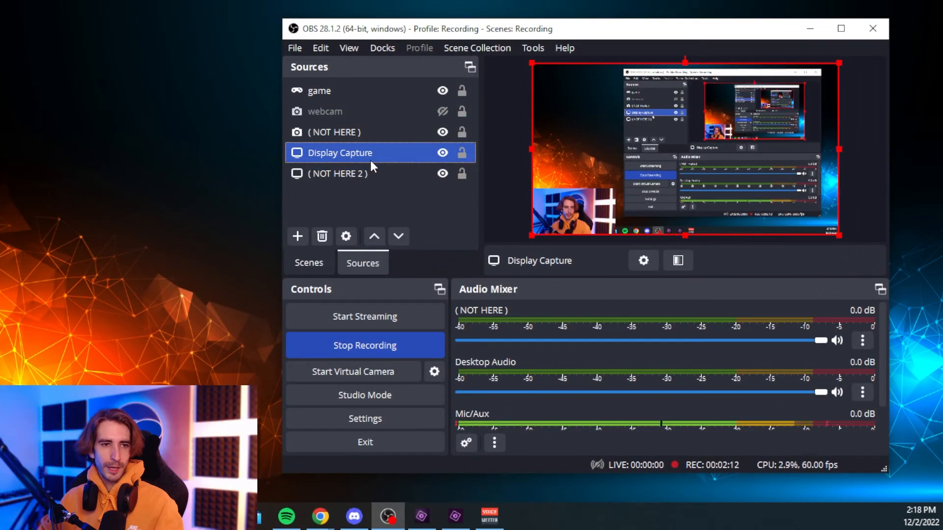